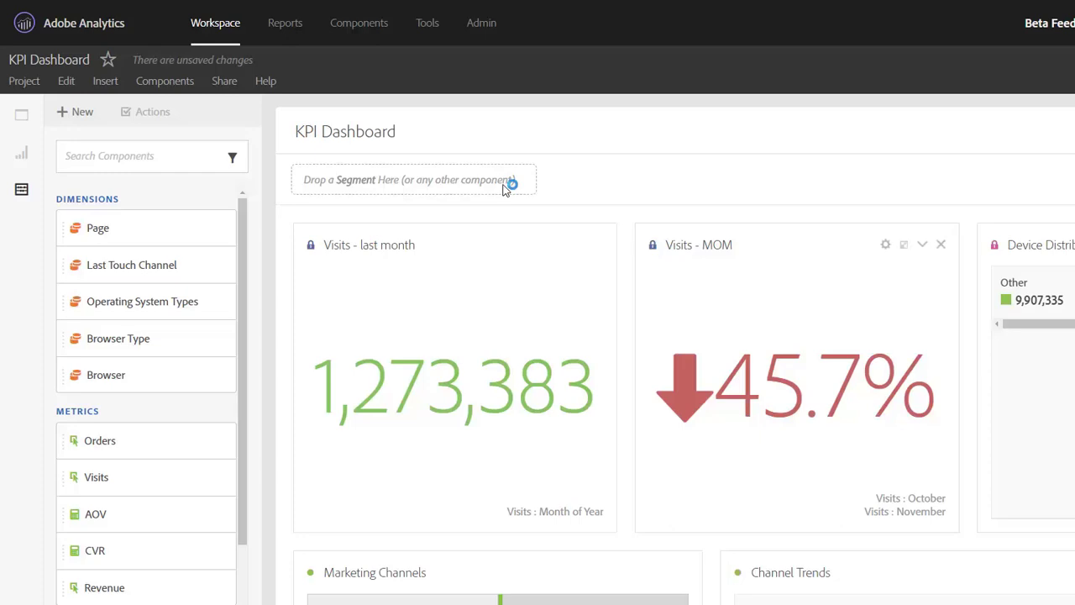
Examine the copy and duplicate options of the KPI Dashboard panel and look over its visualizations.
right_click(555, 105)
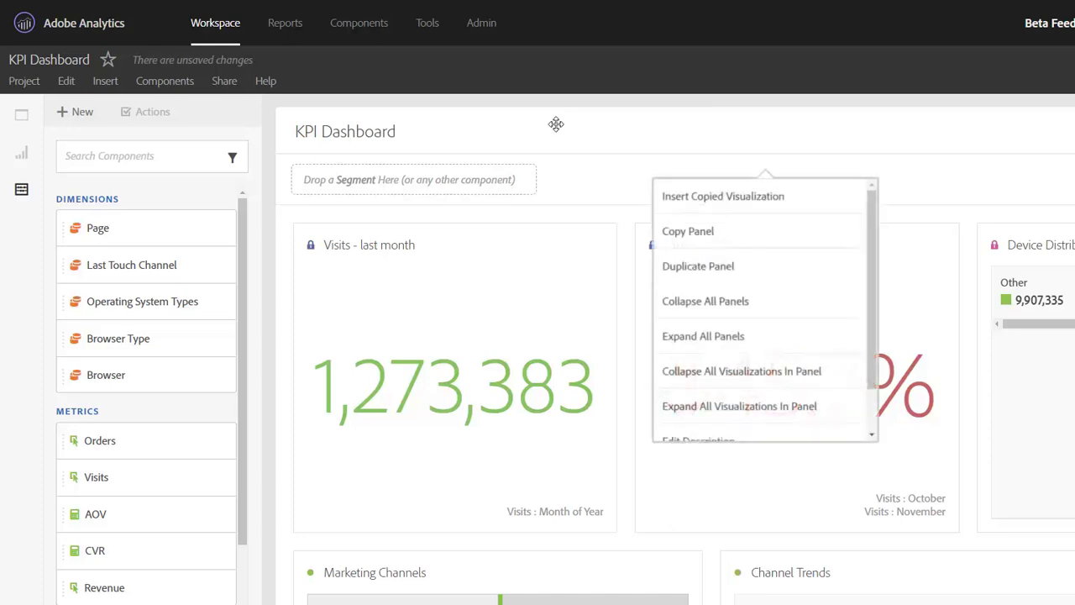
key("Down")
key("Down")
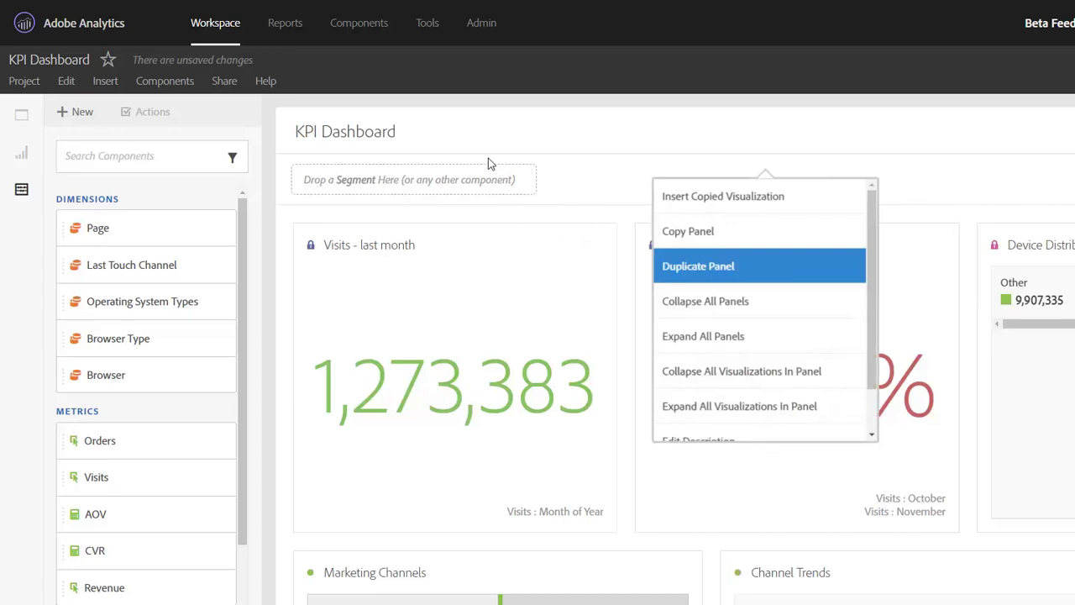
key("Return")
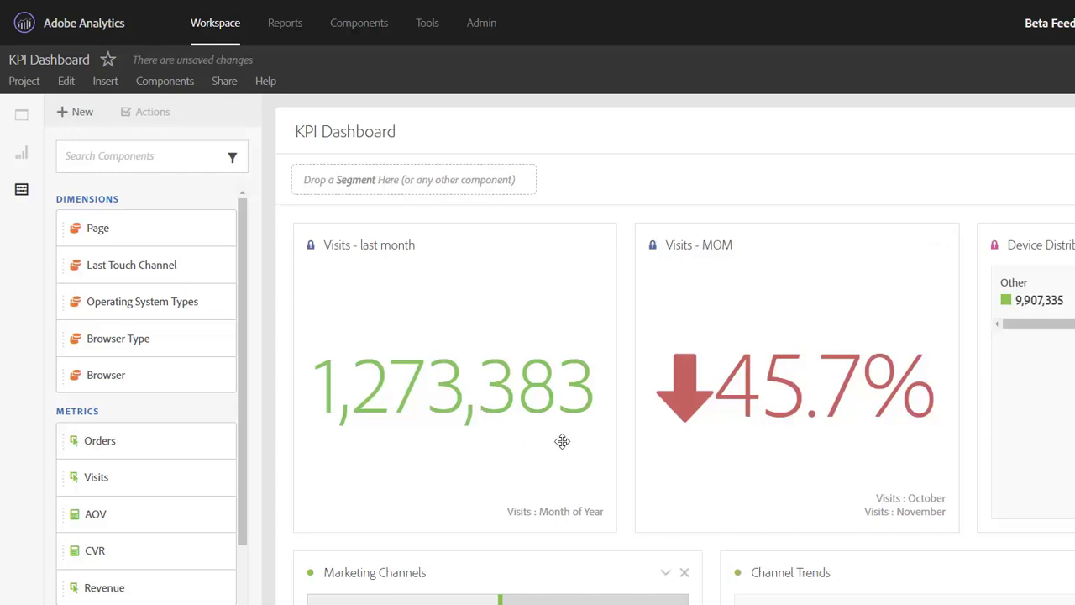
scroll(568, 442, "down", 2)
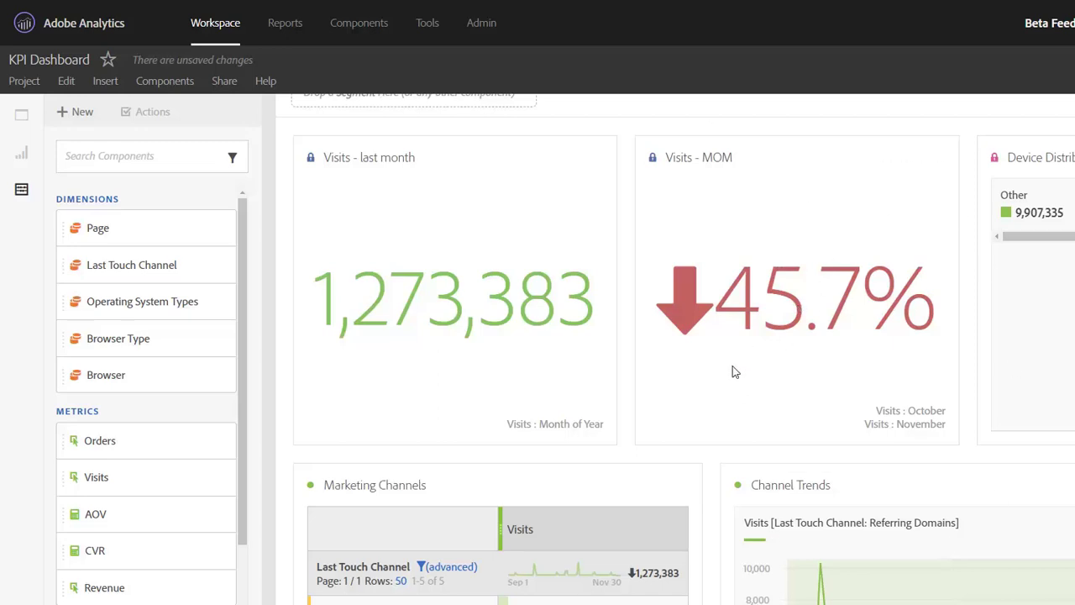
scroll(737, 359, "up", 2)
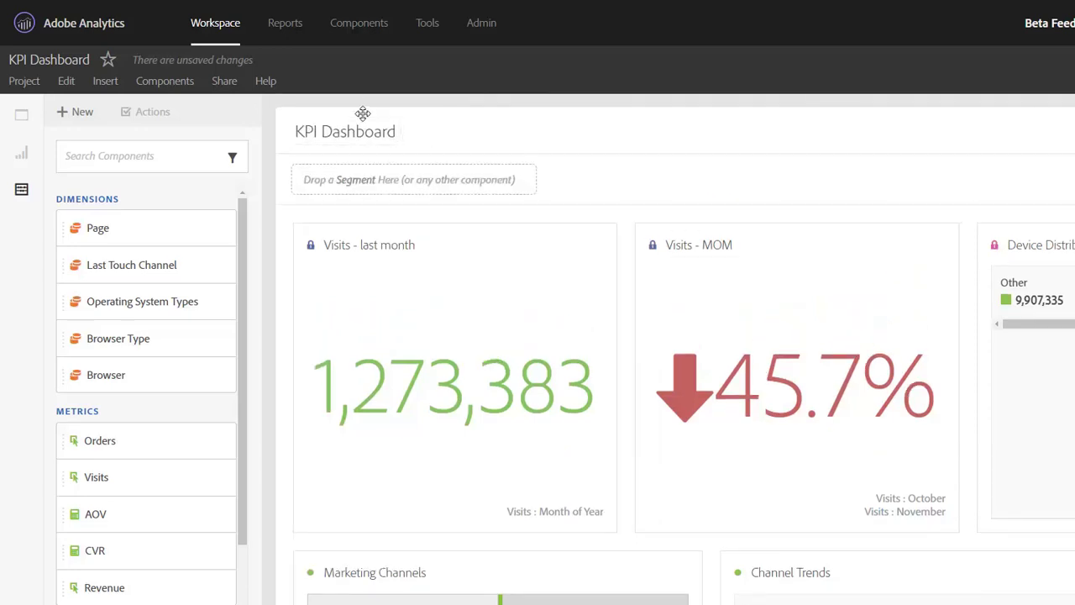
Copy the Channel Trends visualization in the KPI Dashboard panel.
scroll(650, 199, "down", 4)
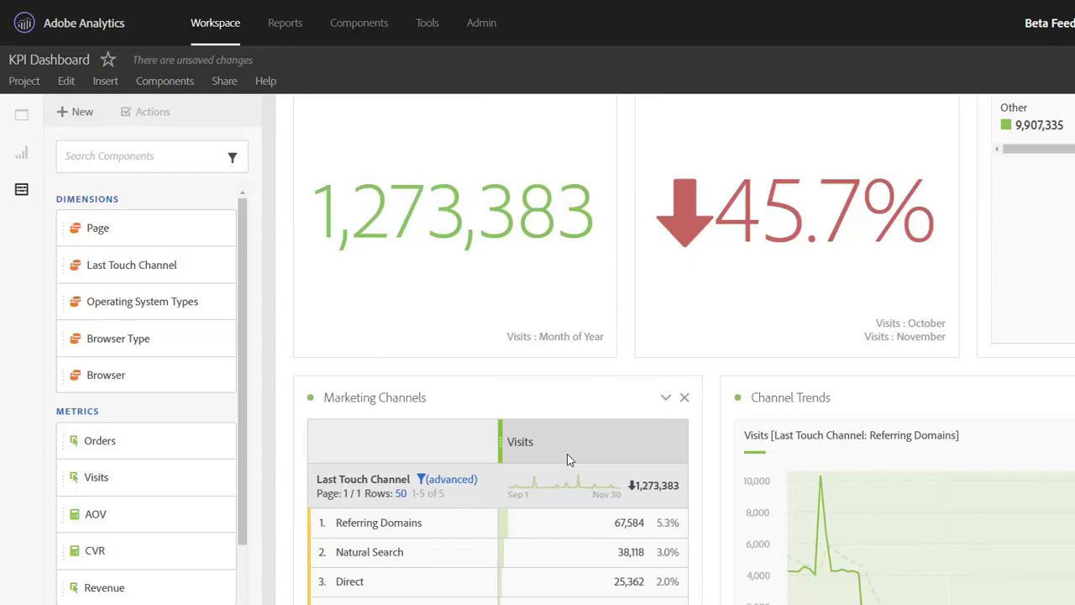
right_click(791, 309)
key("Down")
key("Down")
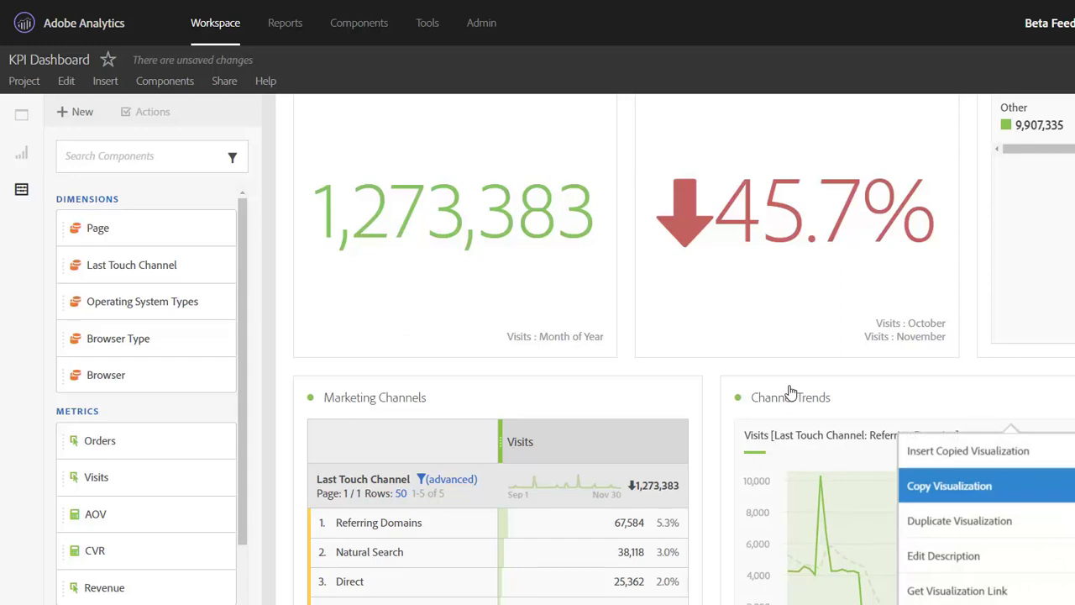
key("Return")
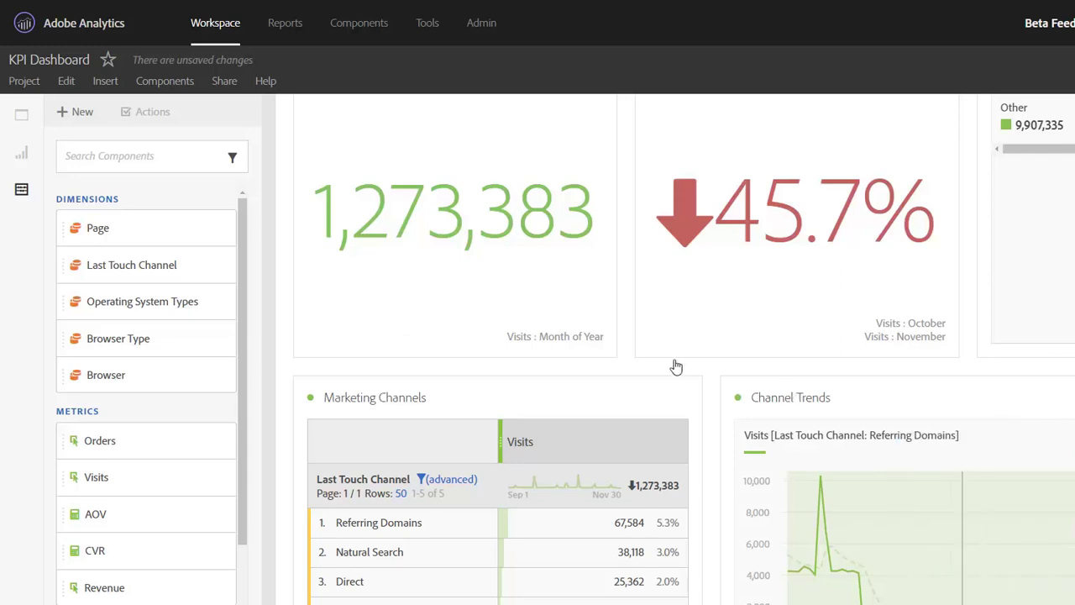
Add a blank panel directly beneath the KPI Dashboard panel.
scroll(569, 387, "down", 1)
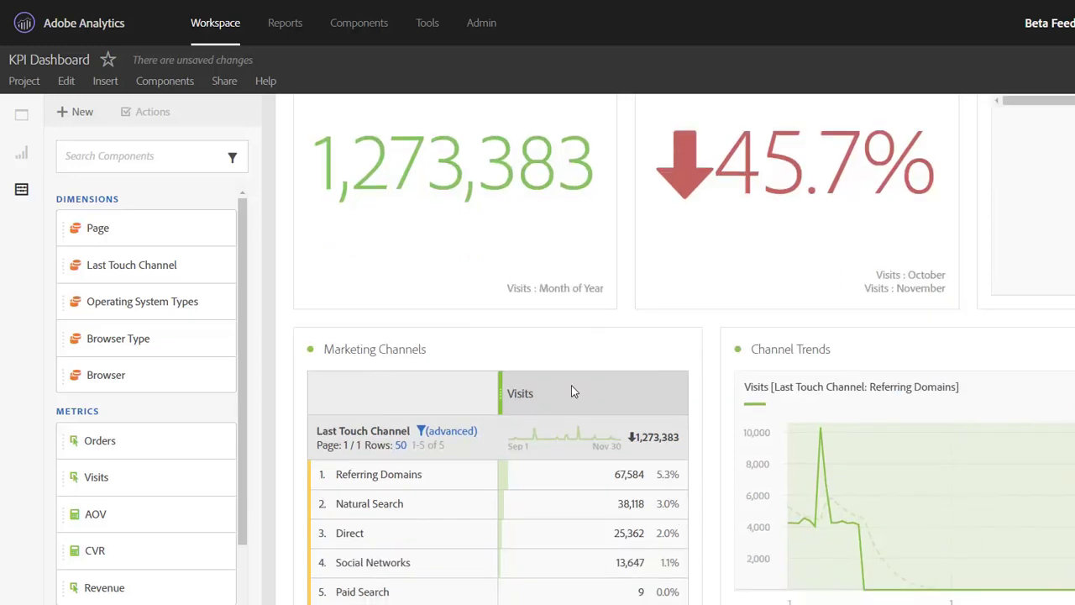
left_click(21, 114)
left_click_drag(114, 173, 677, 502)
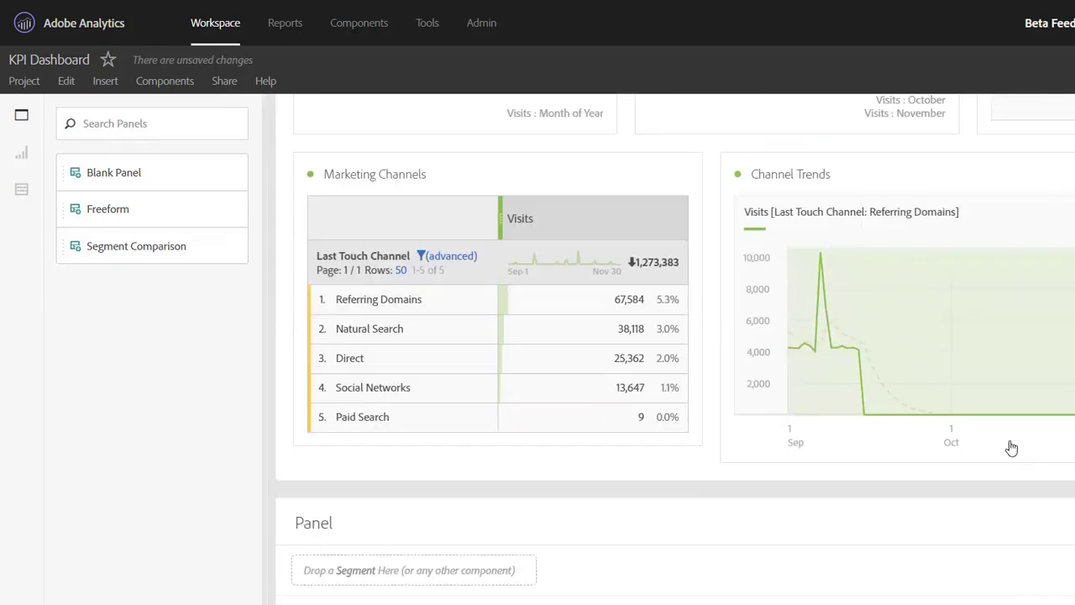
left_click(1009, 445)
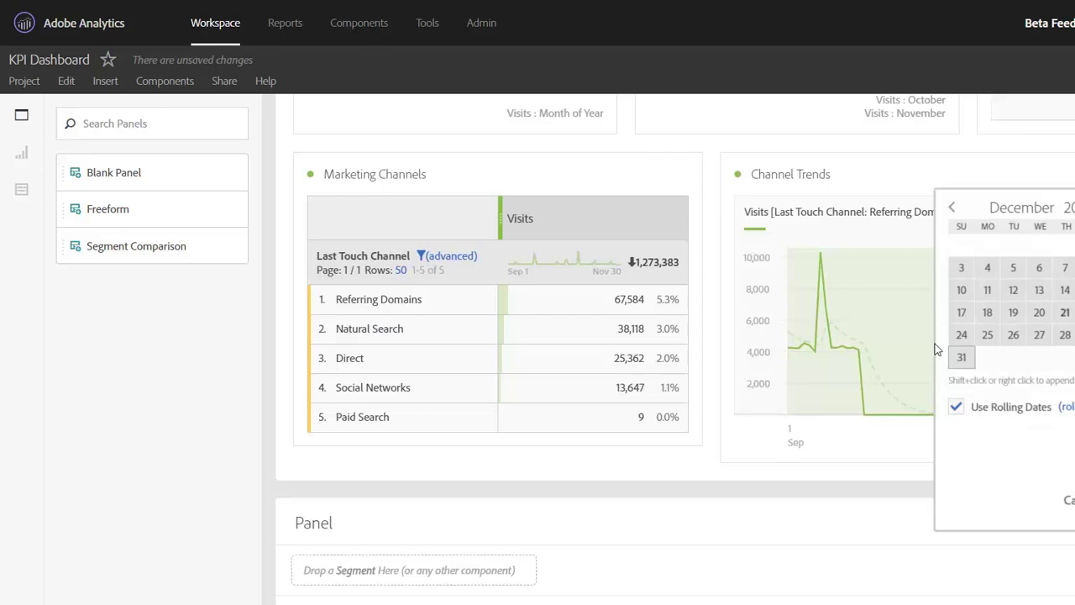
left_click(936, 348)
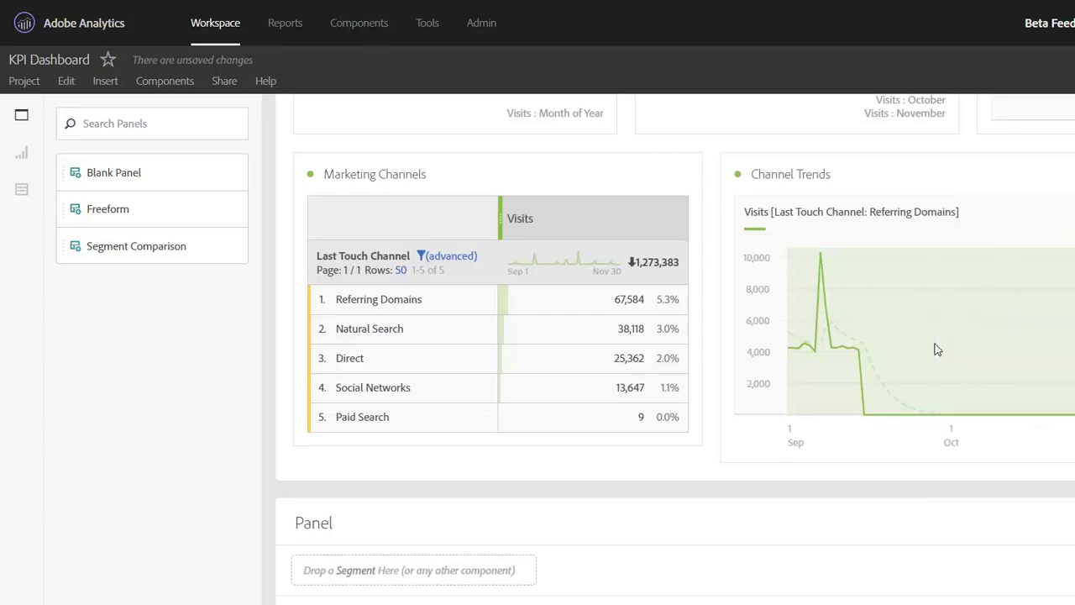
Insert the copied Channel Trends visualization into the new blank panel.
scroll(729, 415, "down", 2)
right_click(524, 274)
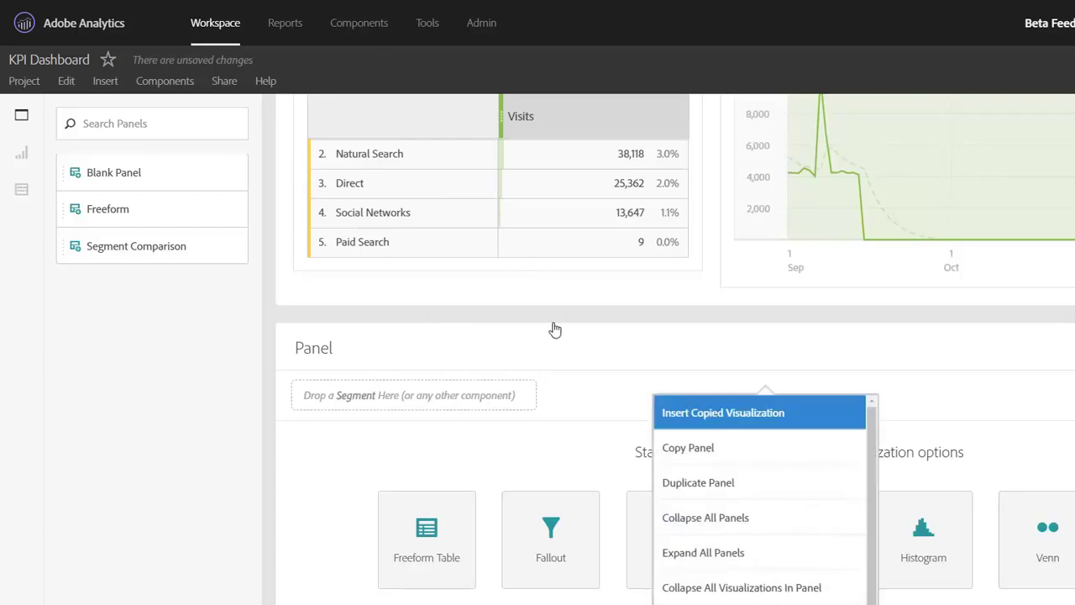
scroll(555, 329, "up", 3)
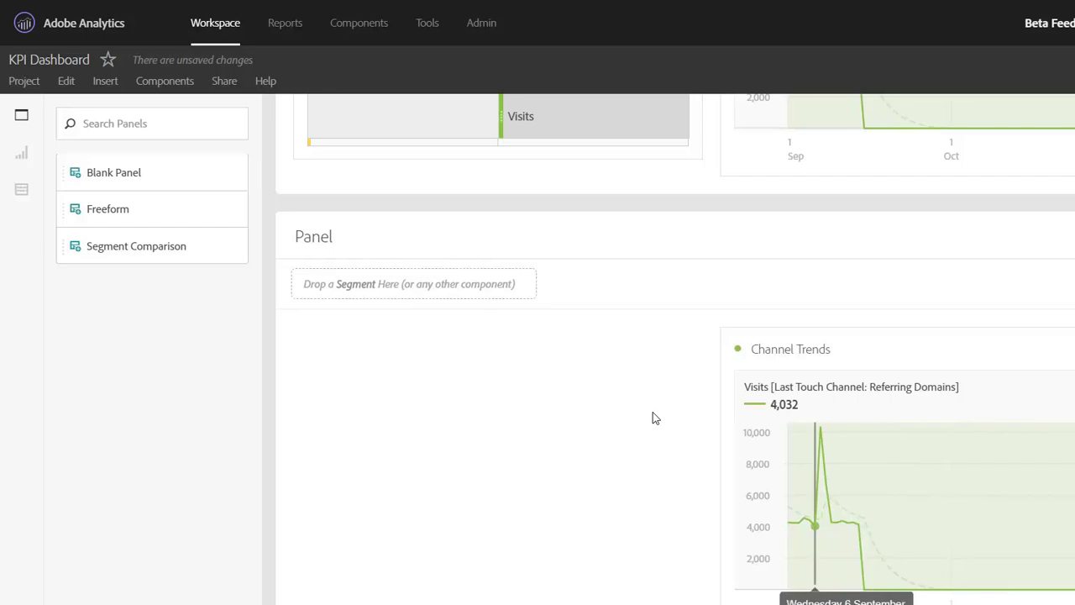
scroll(689, 416, "up", 2)
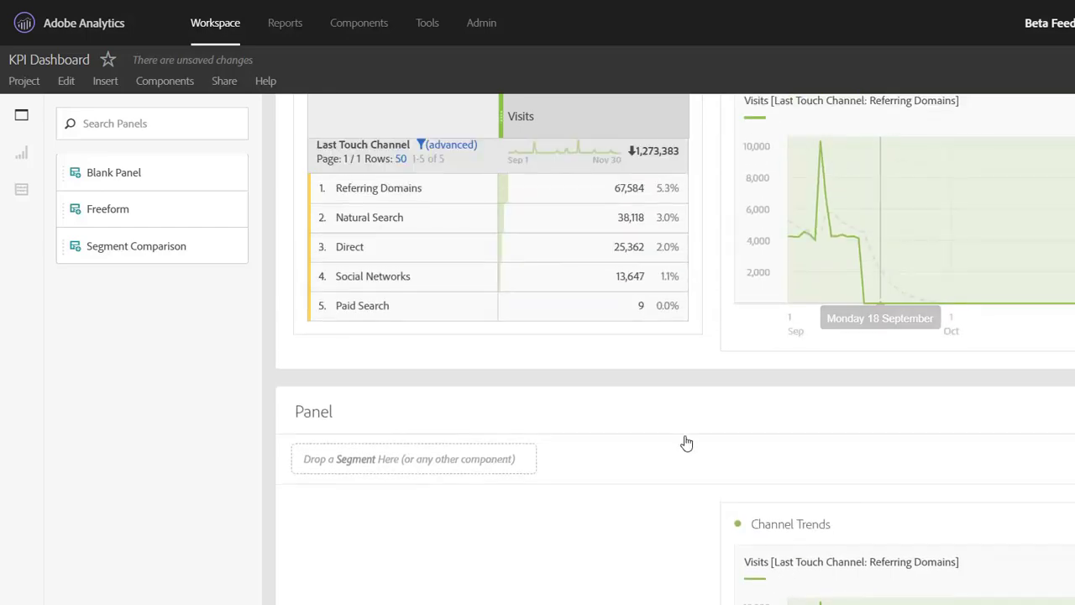
scroll(679, 434, "down", 2)
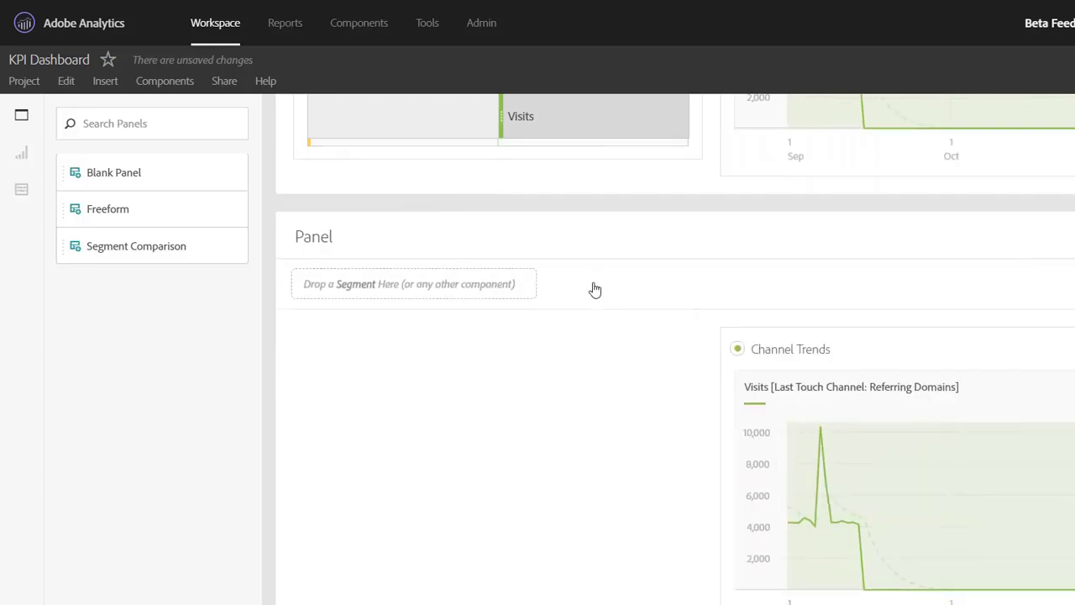
Turn on Show Data Source for the pasted Channel Trends visualization to reveal its Marketing Channels table.
left_click(737, 348)
left_click(650, 476)
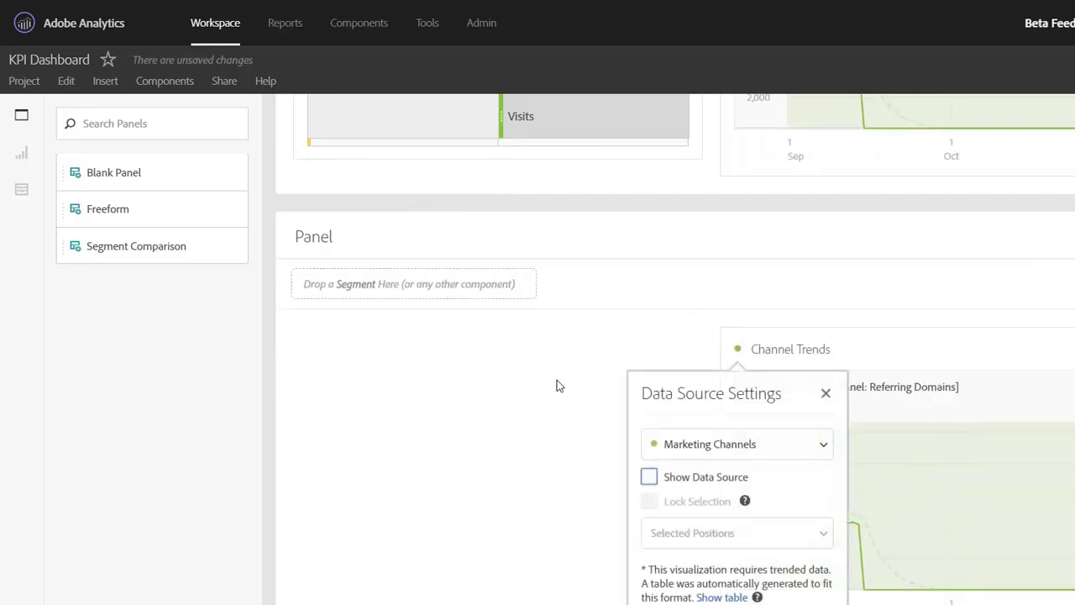
left_click(541, 257)
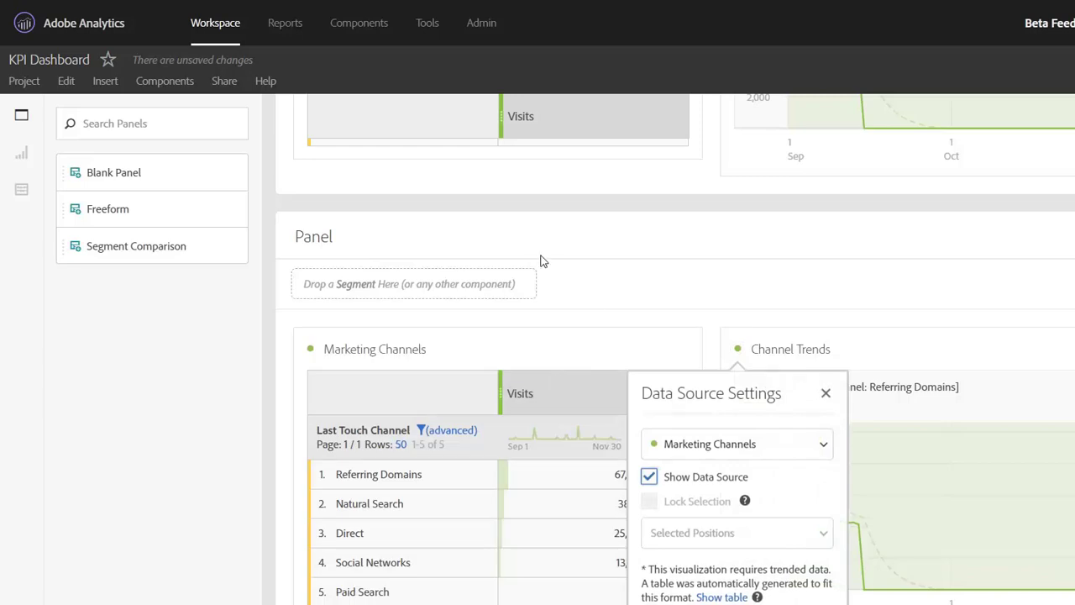
Remove the original Marketing Channels table and Channel Trends chart from the KPI Dashboard panel.
scroll(693, 224, "up", 3)
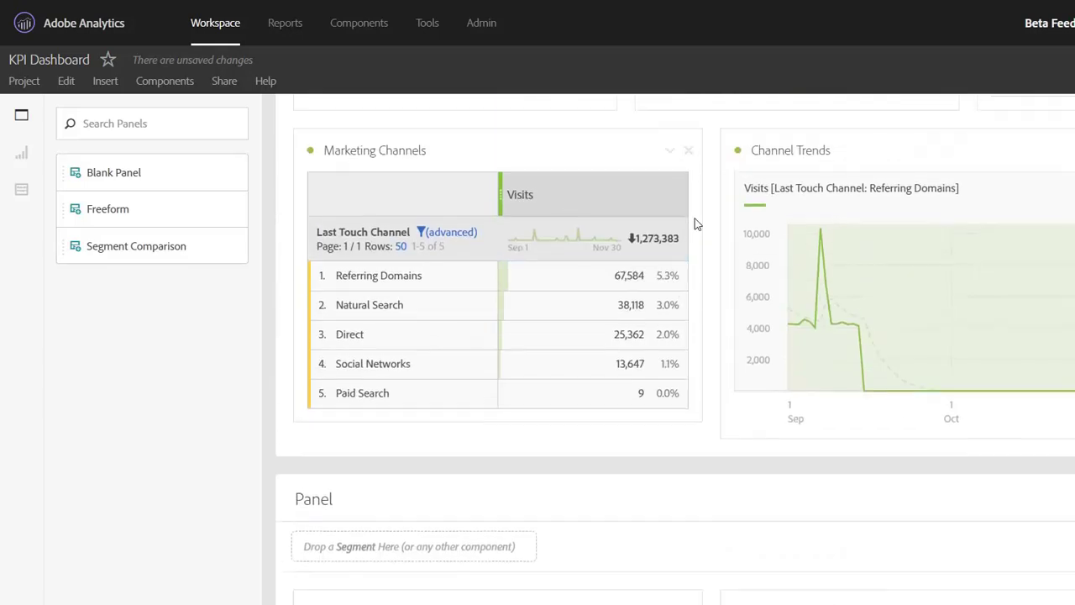
scroll(656, 511, "down", 1)
scroll(658, 502, "down", 1)
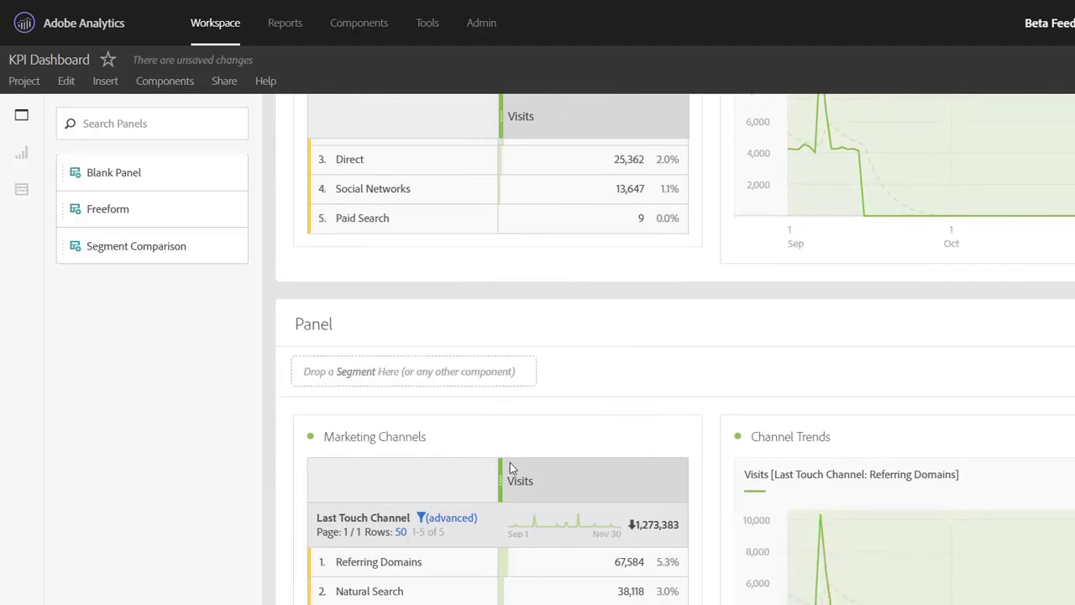
scroll(590, 283, "up", 3)
left_click_drag(1022, 187, 550, 192)
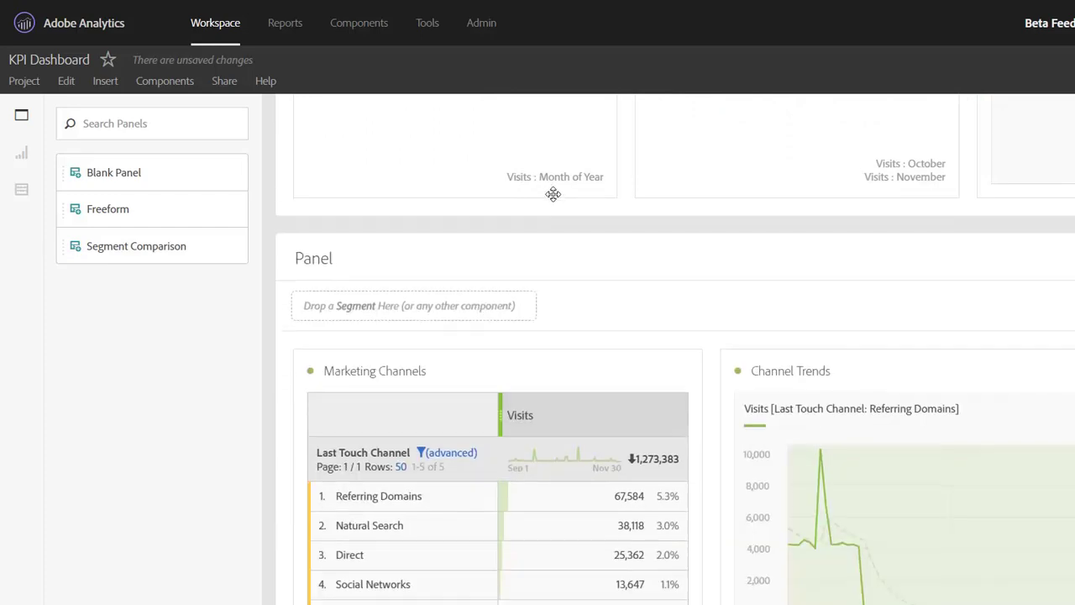
Rename the new panel as Marketing Channels.
left_click(315, 256)
type("Marketing Channels")
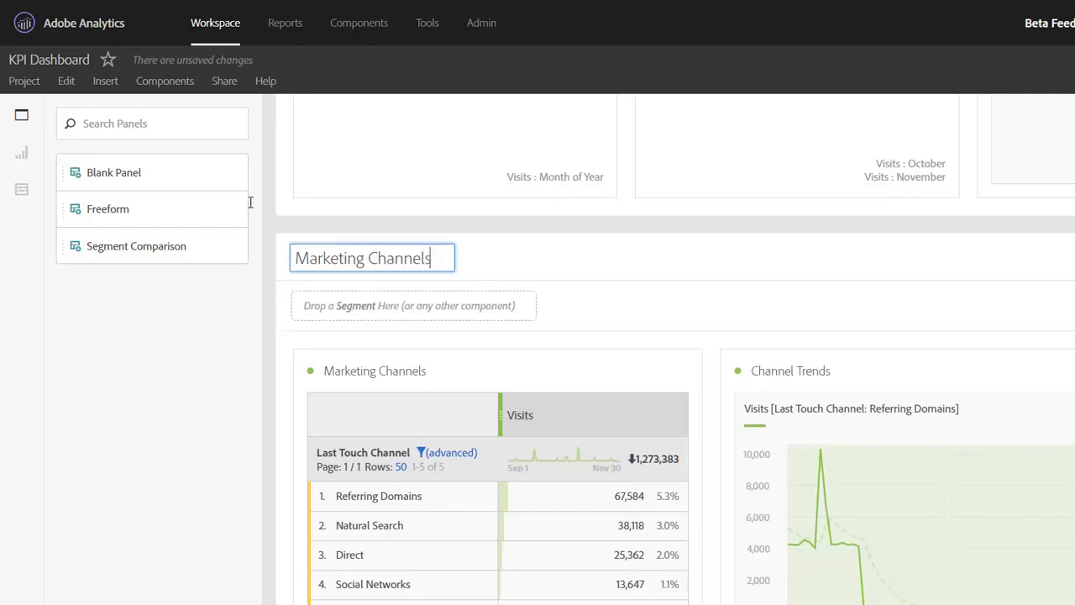
key("Return")
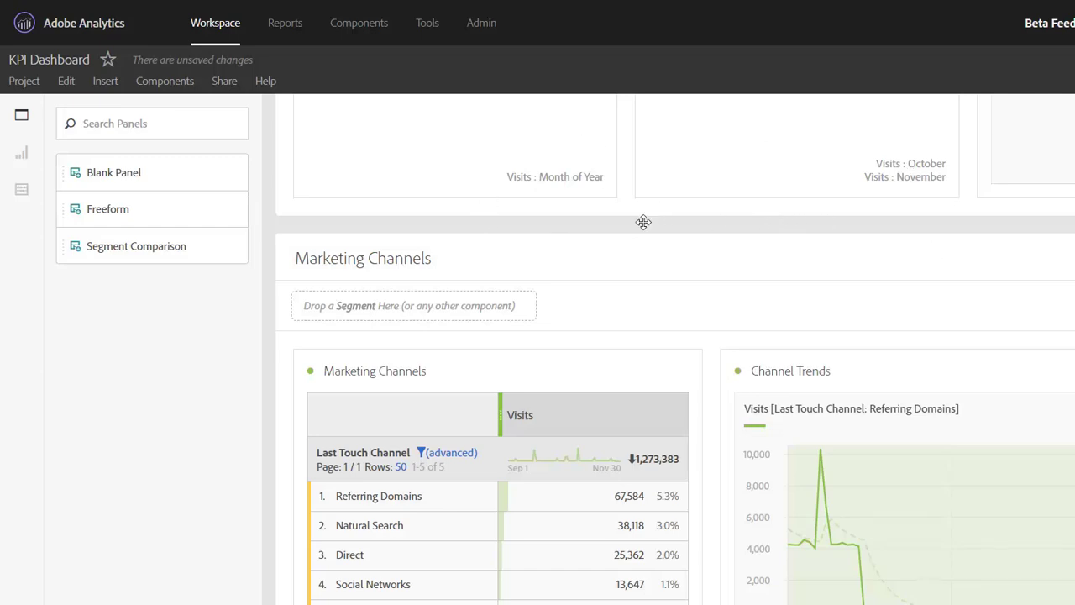
Copy the Marketing Channels panel into the Marketing Performance project and remove that project's empty panel.
right_click(547, 206)
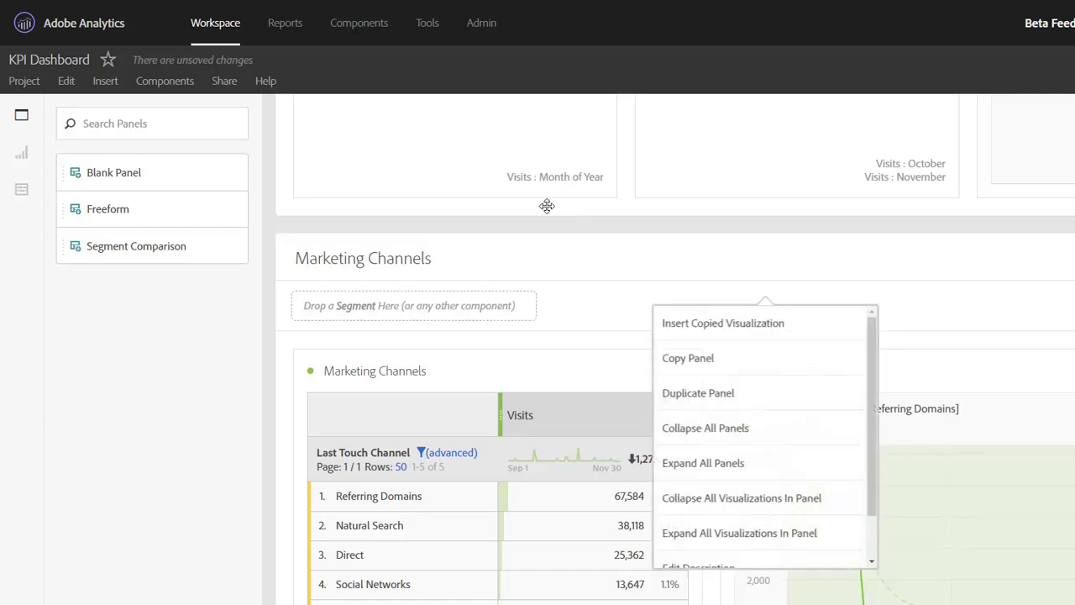
left_click(560, 280)
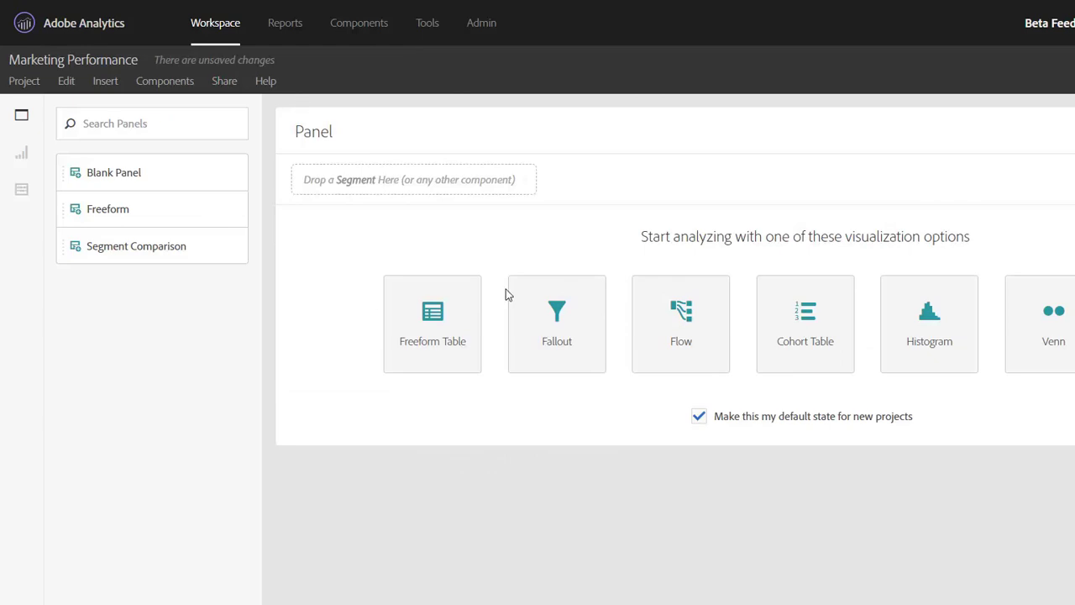
right_click(499, 101)
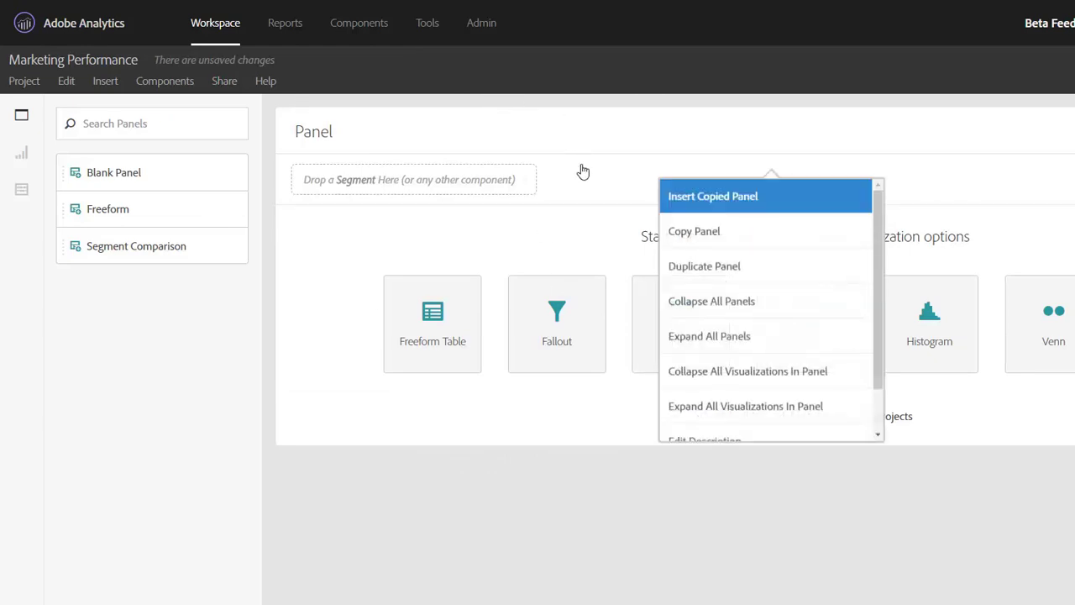
left_click(772, 196)
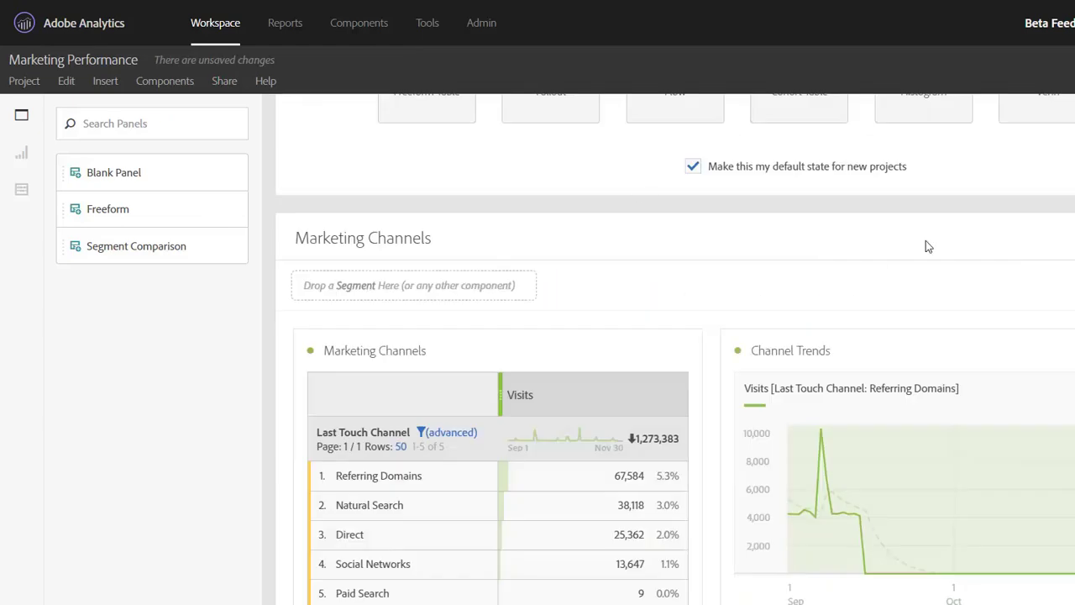
scroll(926, 241, "up", 3)
left_click(1043, 114)
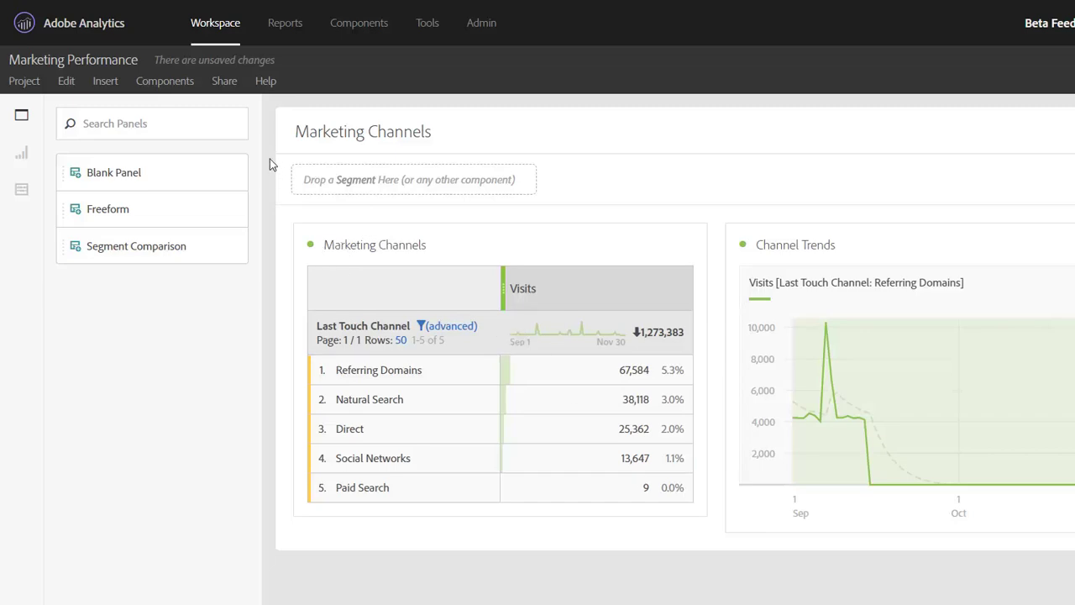
Open the Web -- Content Consumption project and discard the unsaved changes to Marketing Performance.
left_click(183, 25)
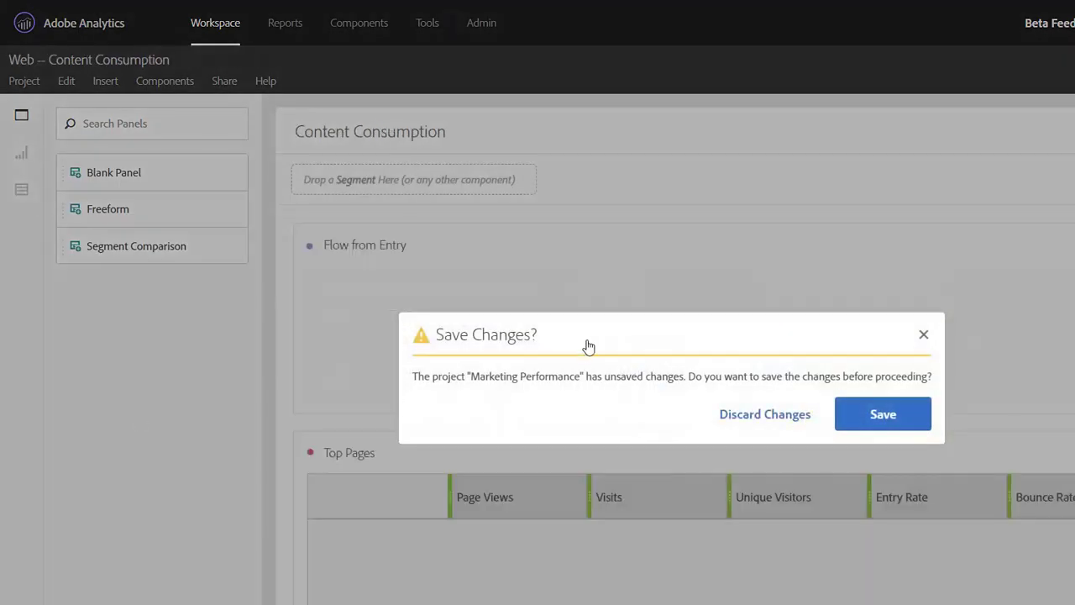
key("Tab")
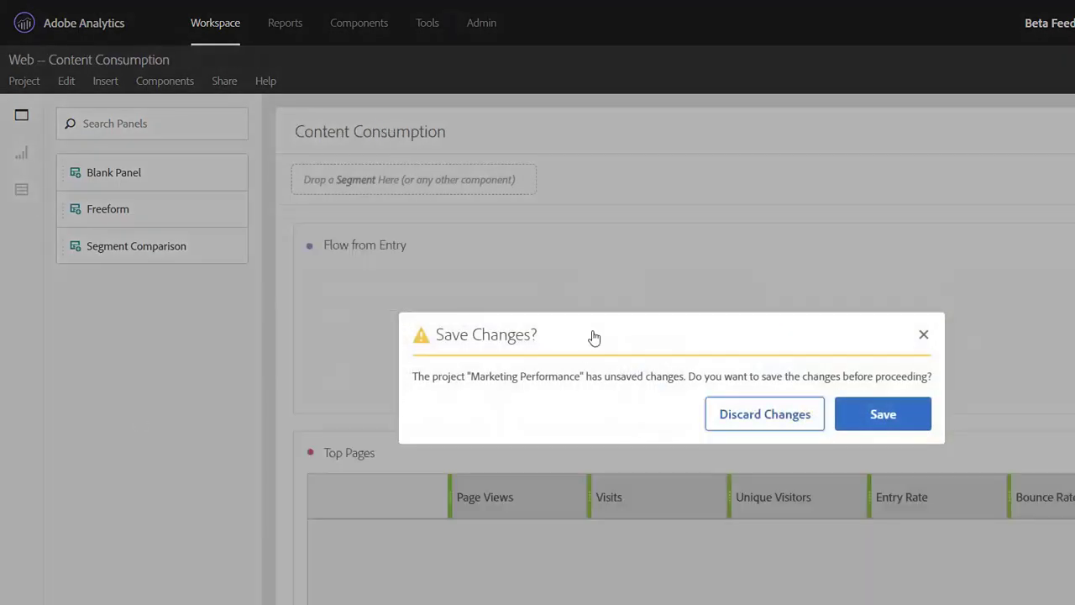
key("Return")
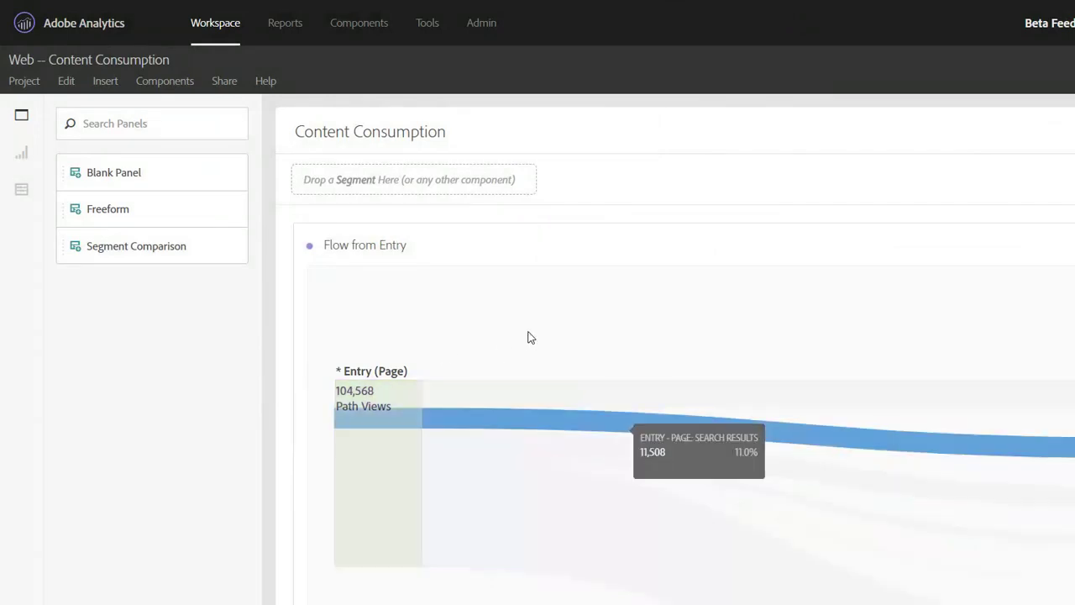
Copy the Top Pages visualization in the Content Consumption panel.
scroll(530, 336, "down", 6)
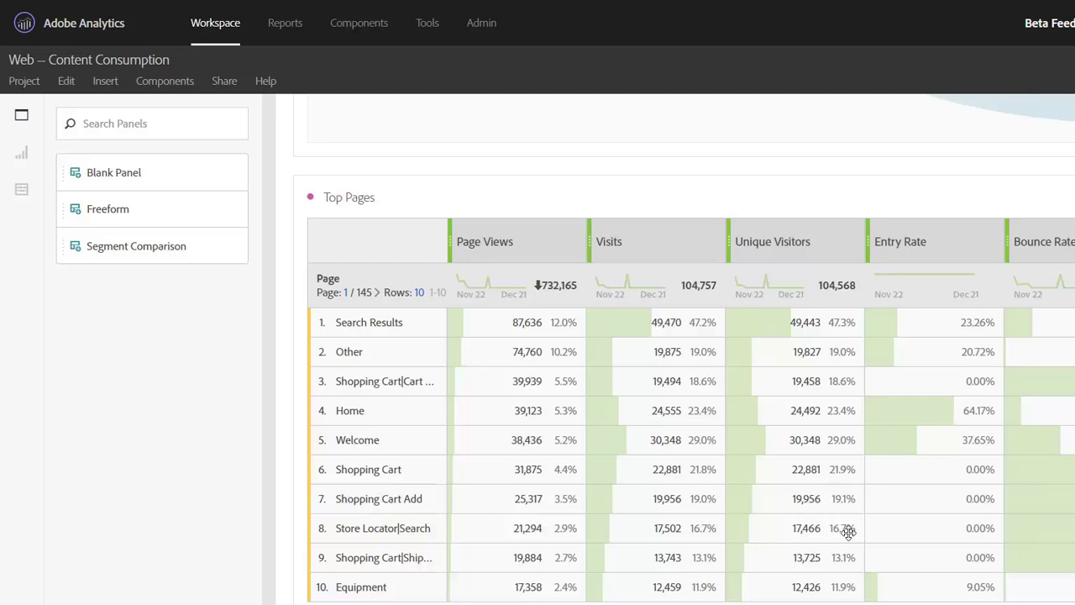
right_click(686, 152)
left_click(672, 216)
Open the KPI Dashboard project and insert the copied Top Pages visualization into its KPI Dashboard panel.
left_click(25, 81)
left_click(23, 133)
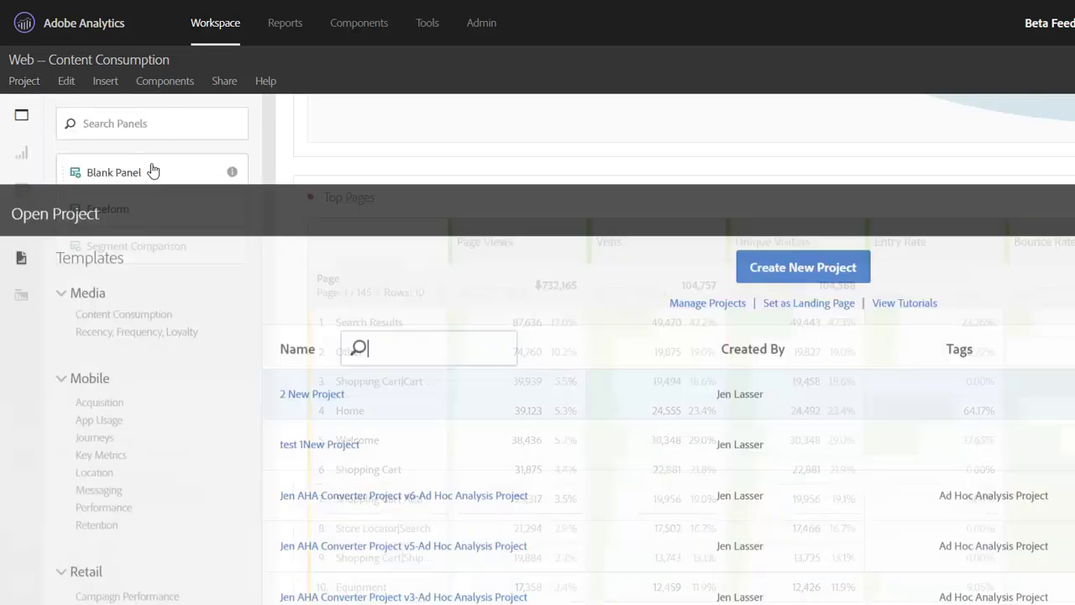
scroll(314, 369, "down", 3)
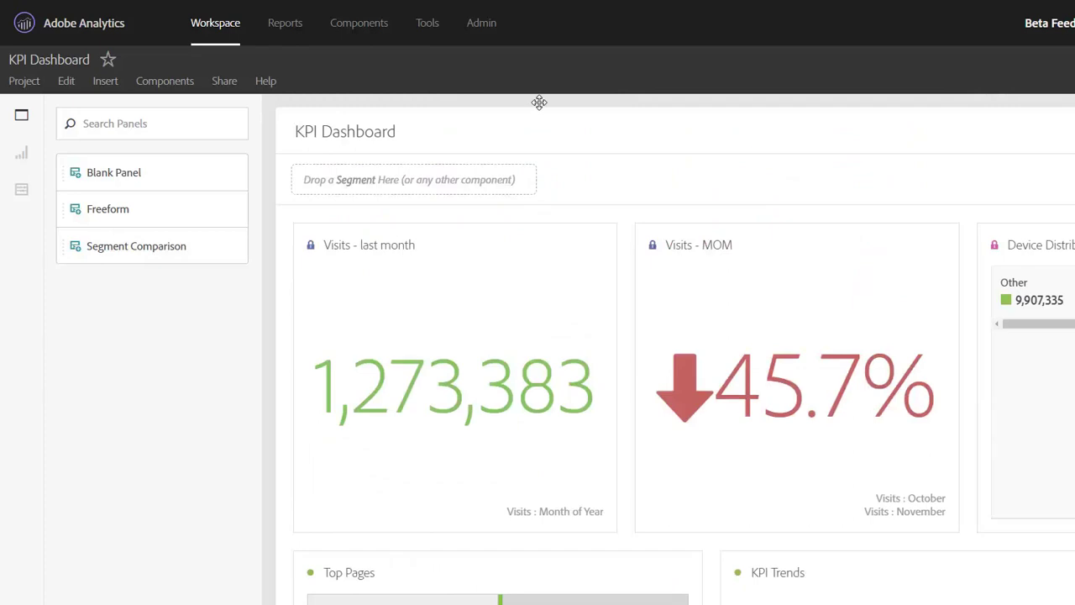
right_click(545, 102)
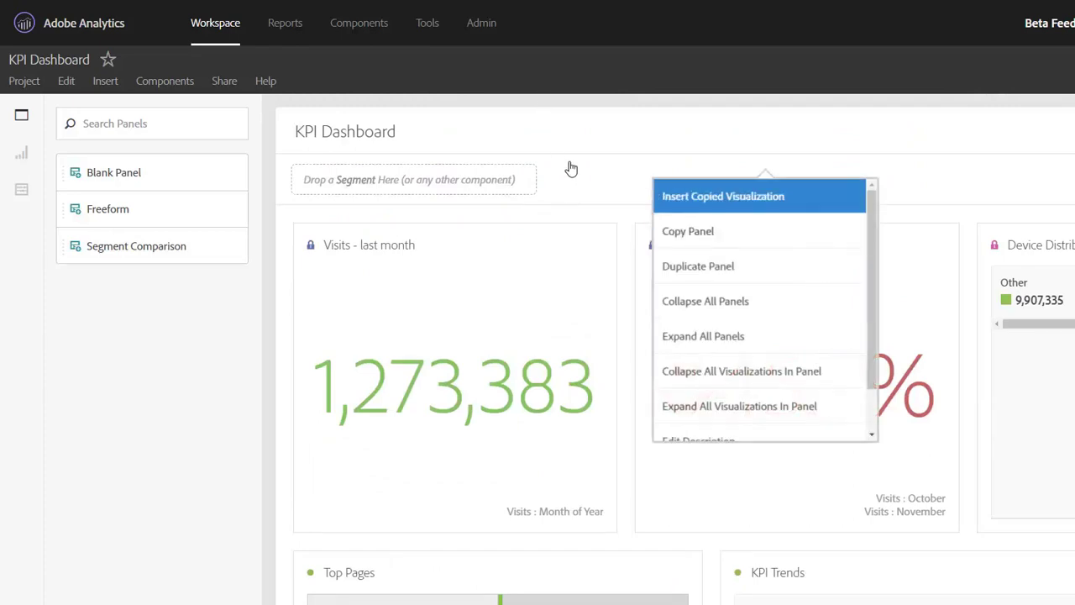
key("Return")
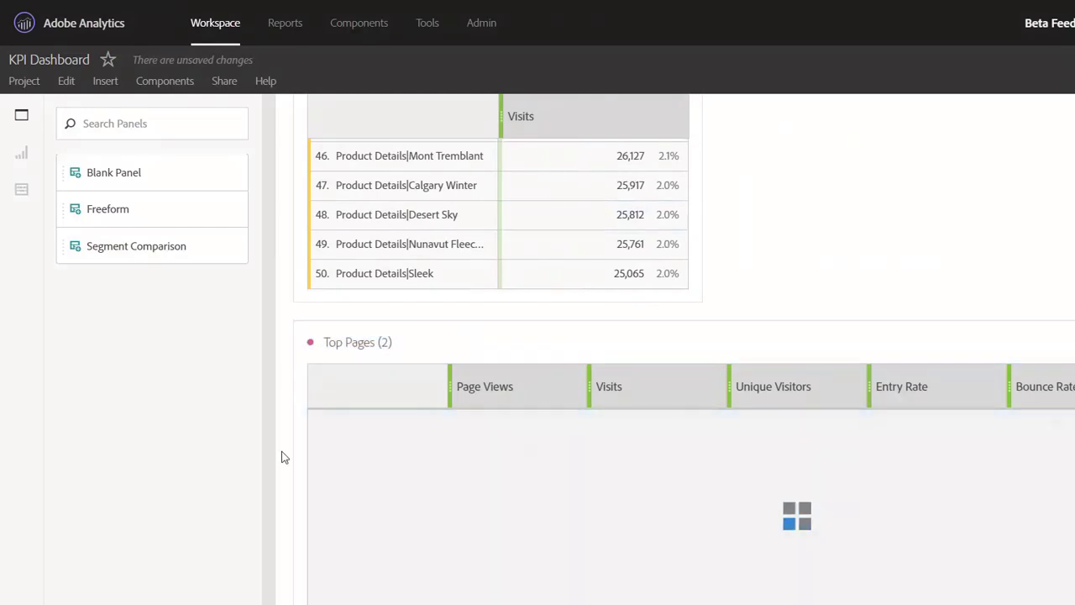